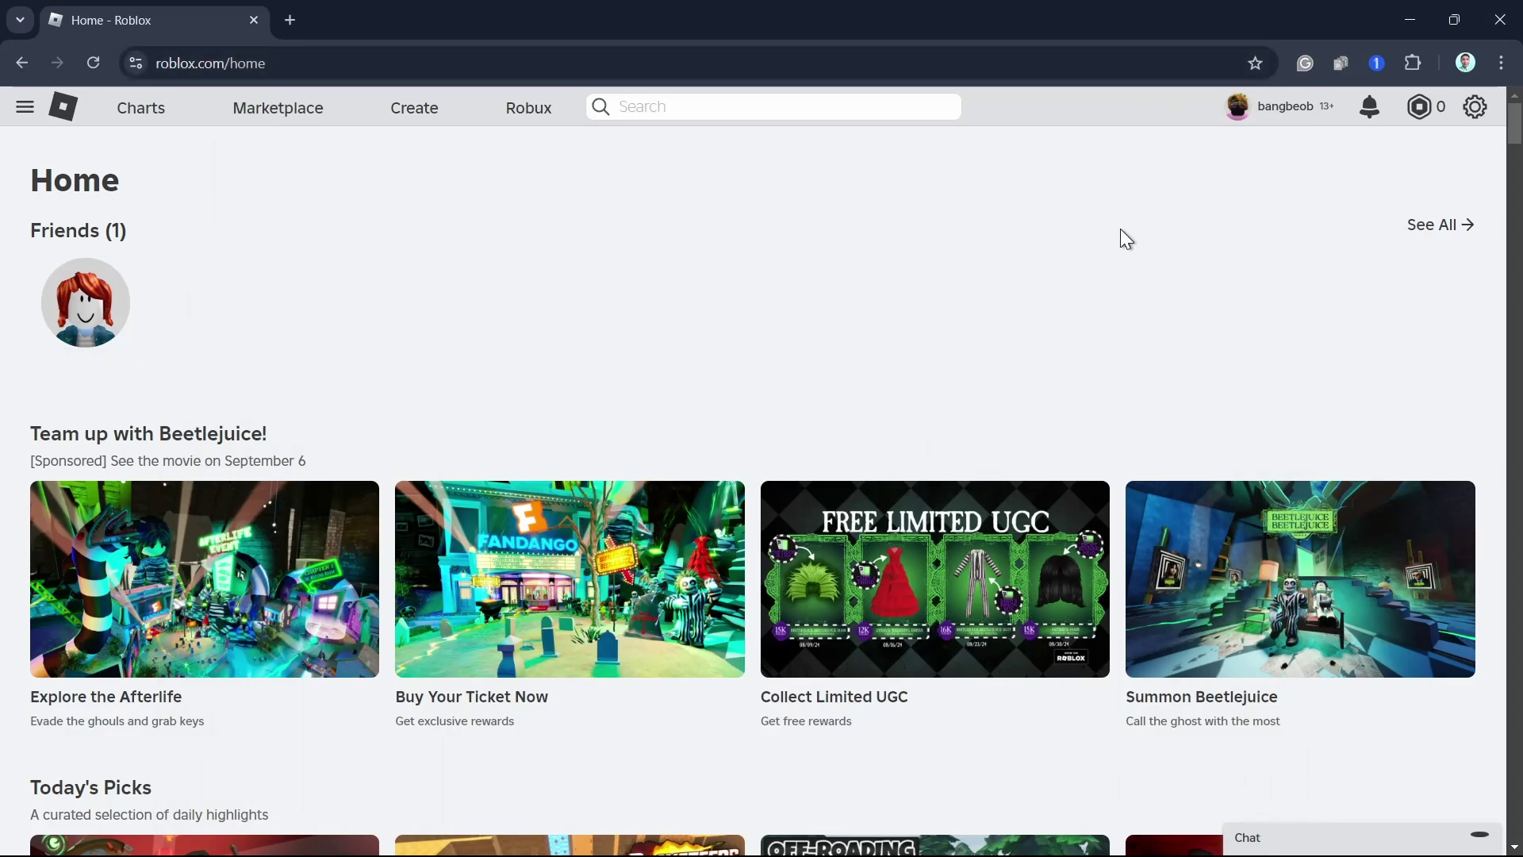
scroll(1120, 228, down, 3)
scroll(1119, 229, down, 3)
scroll(1120, 229, down, 2)
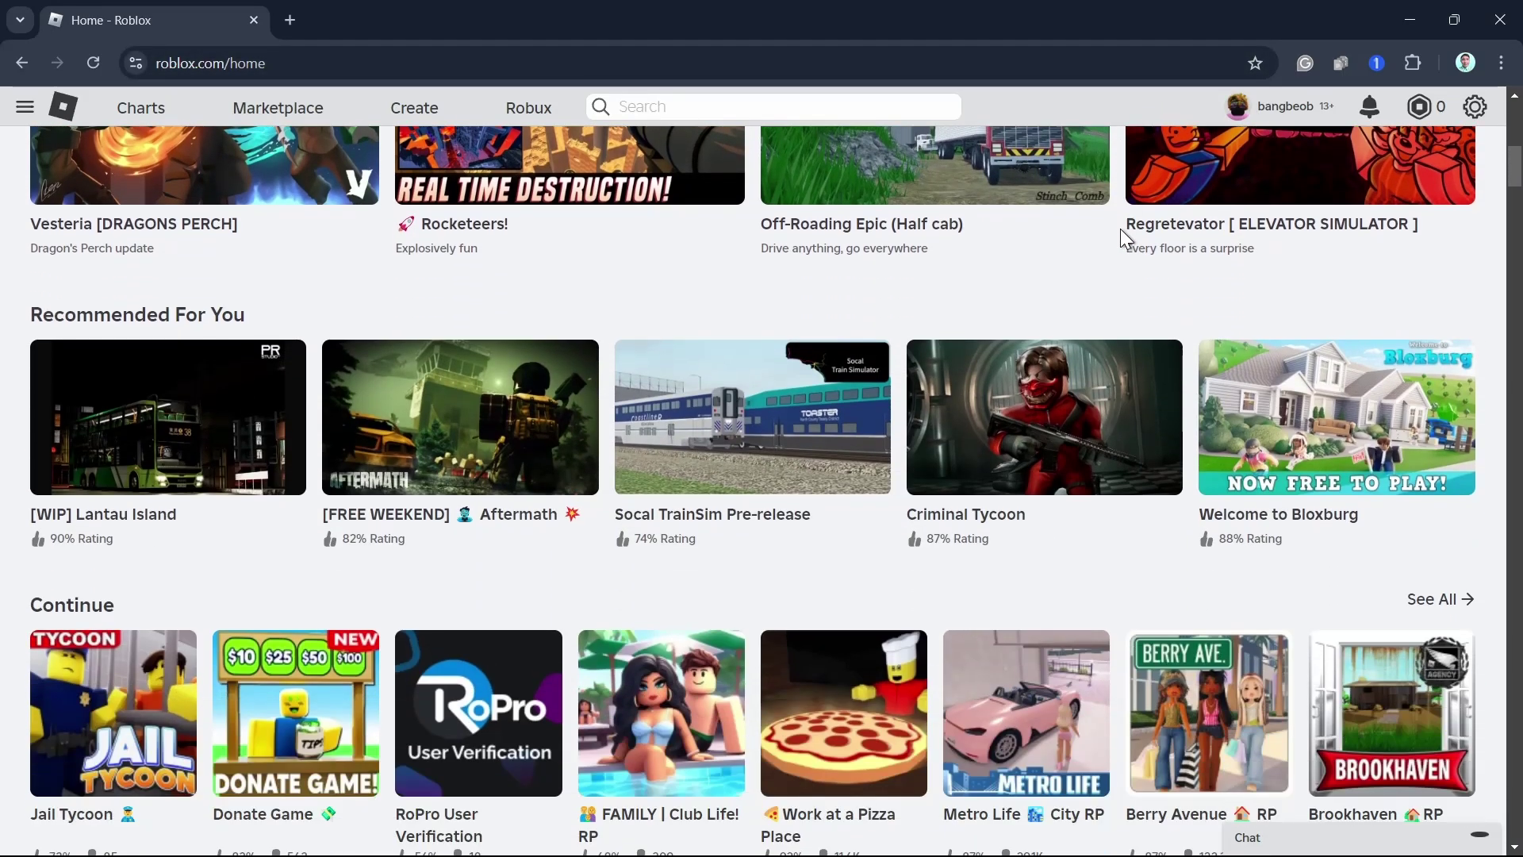
scroll(1120, 228, down, 2)
scroll(1120, 239, down, 2)
scroll(1120, 239, up, 5)
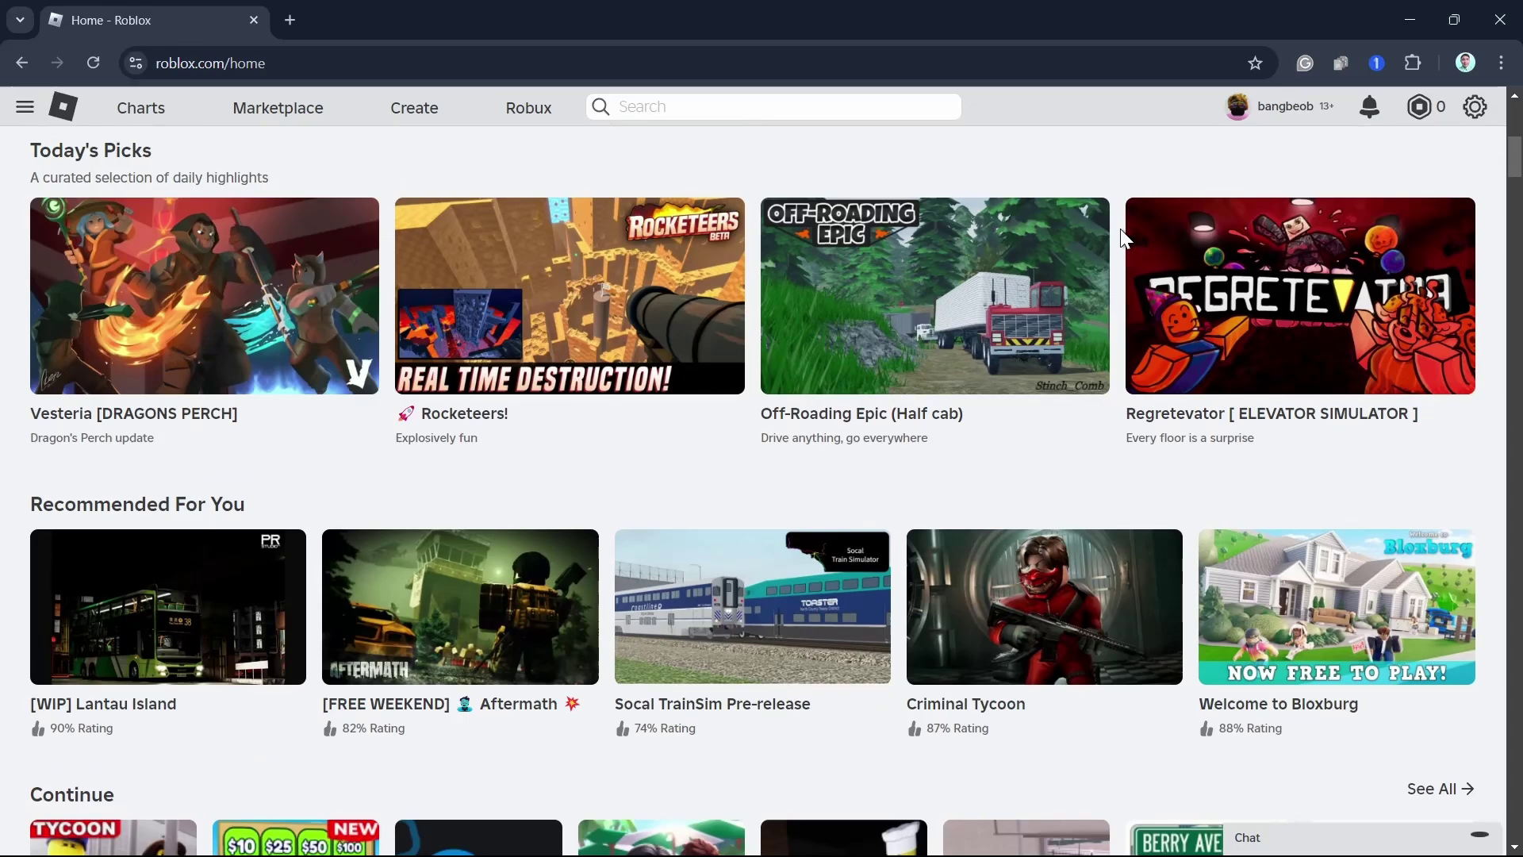
scroll(1119, 239, up, 2)
scroll(1120, 238, up, 3)
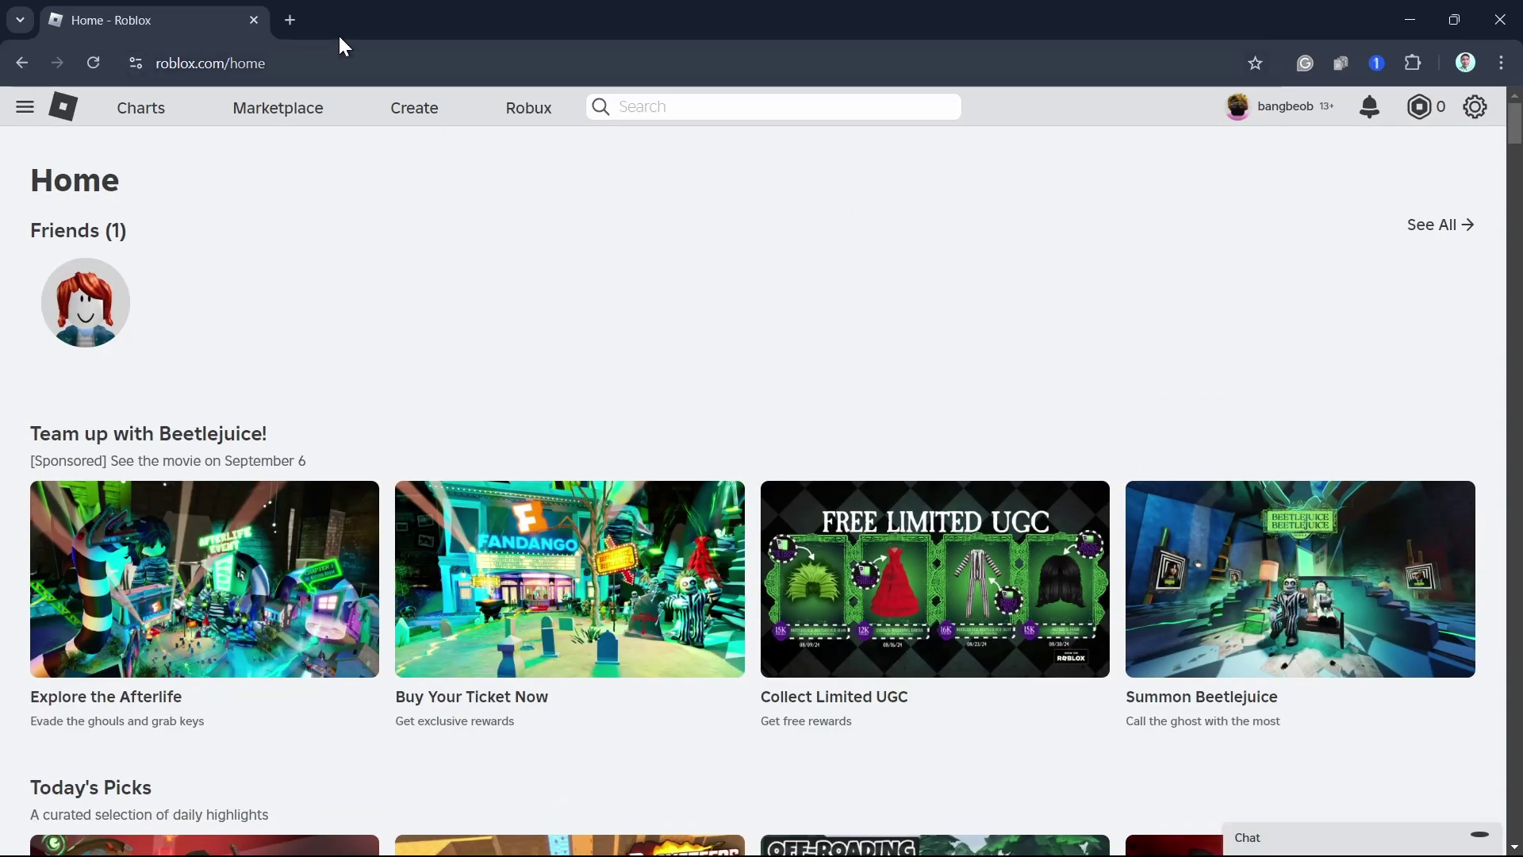
- Search Google for 'auto clicker' in a new tab and browse the results
click(289, 21)
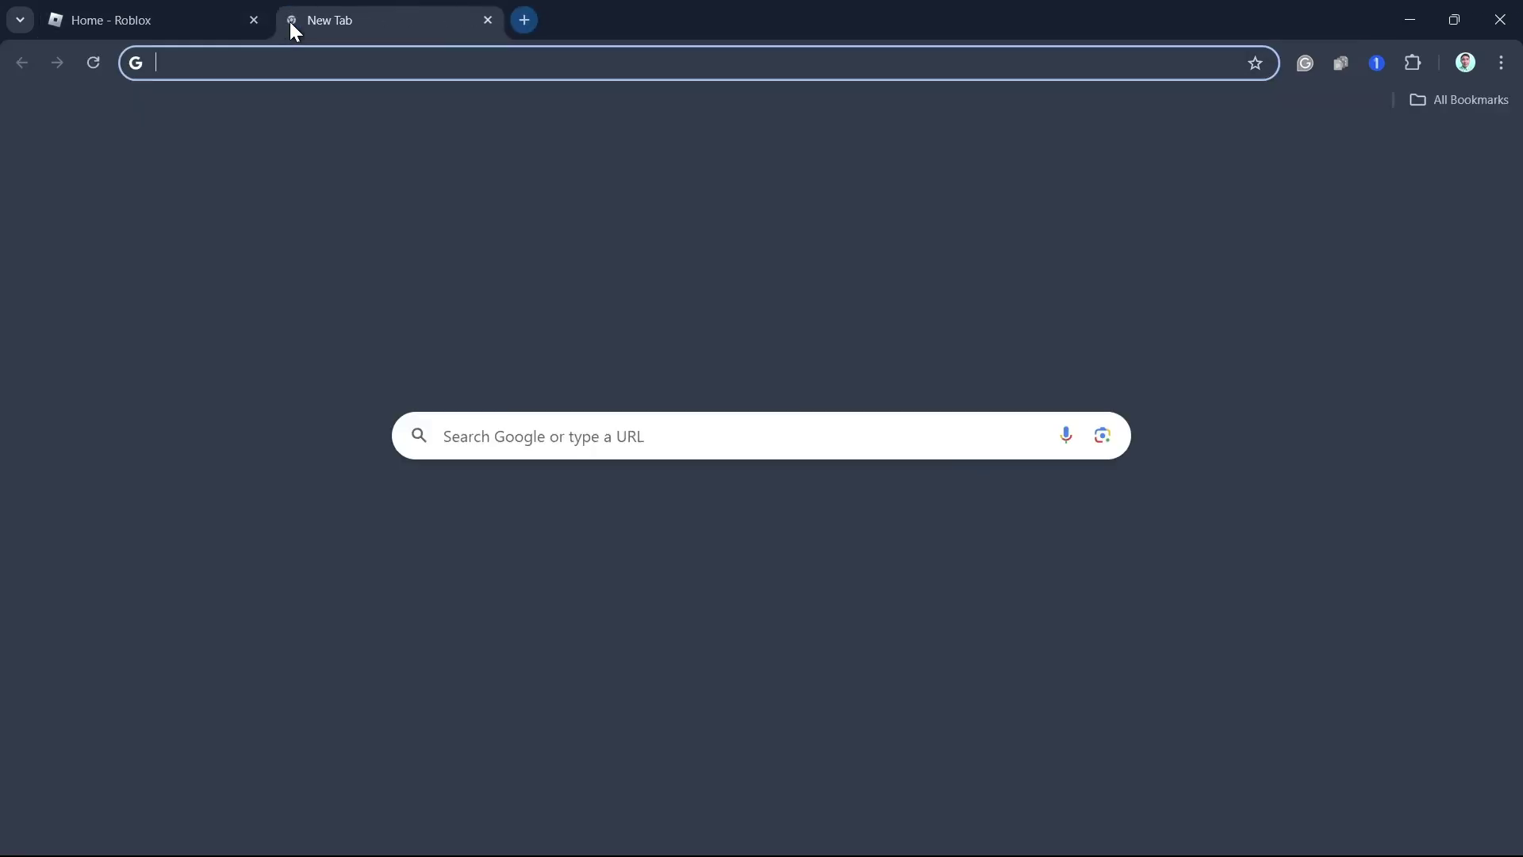
click(641, 431)
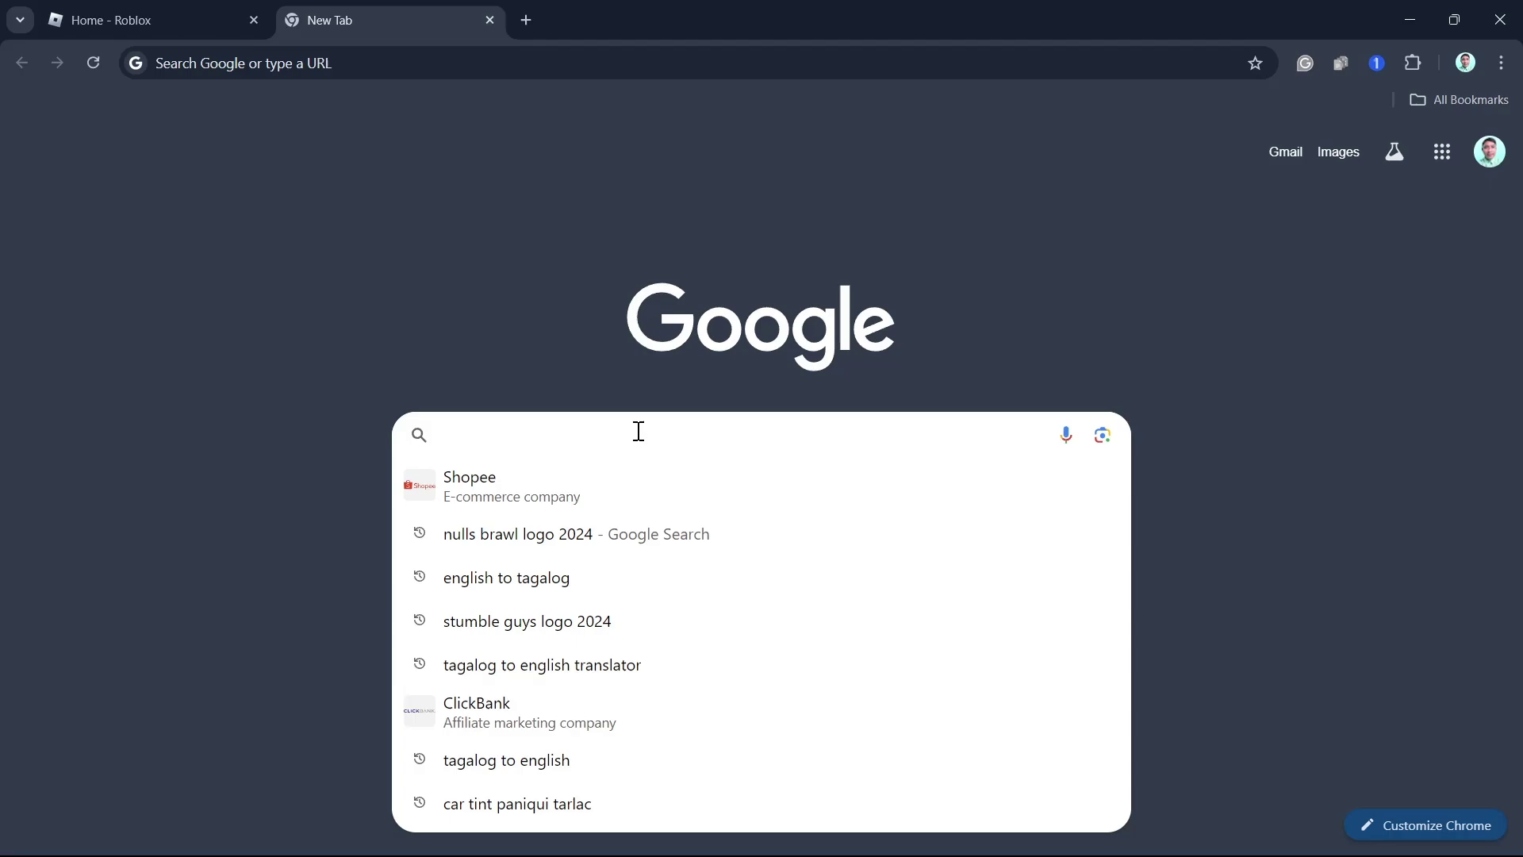
text(auto cli)
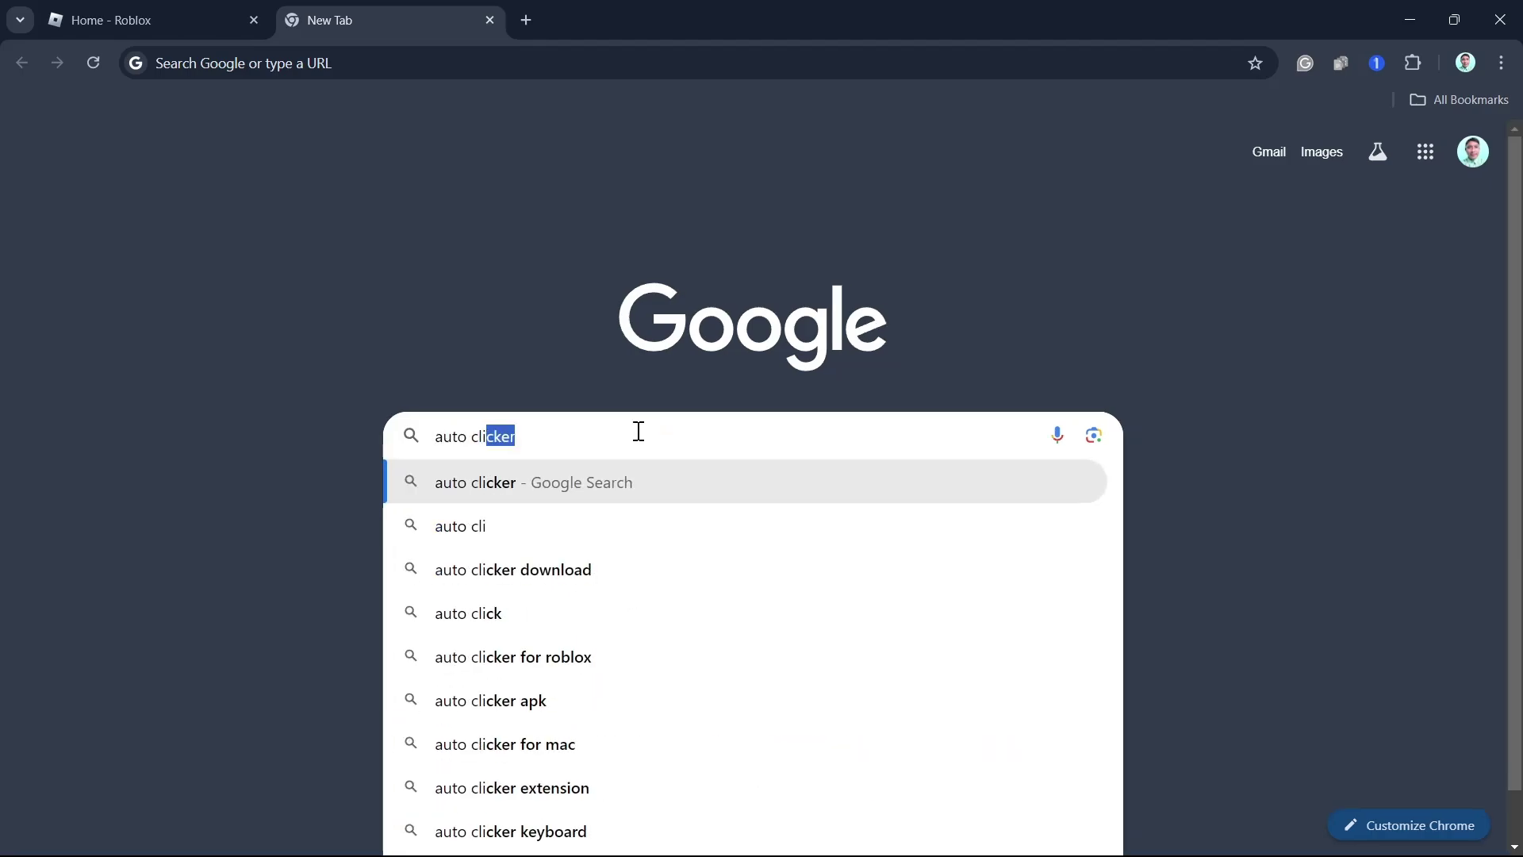
text(cker)
key(Return)
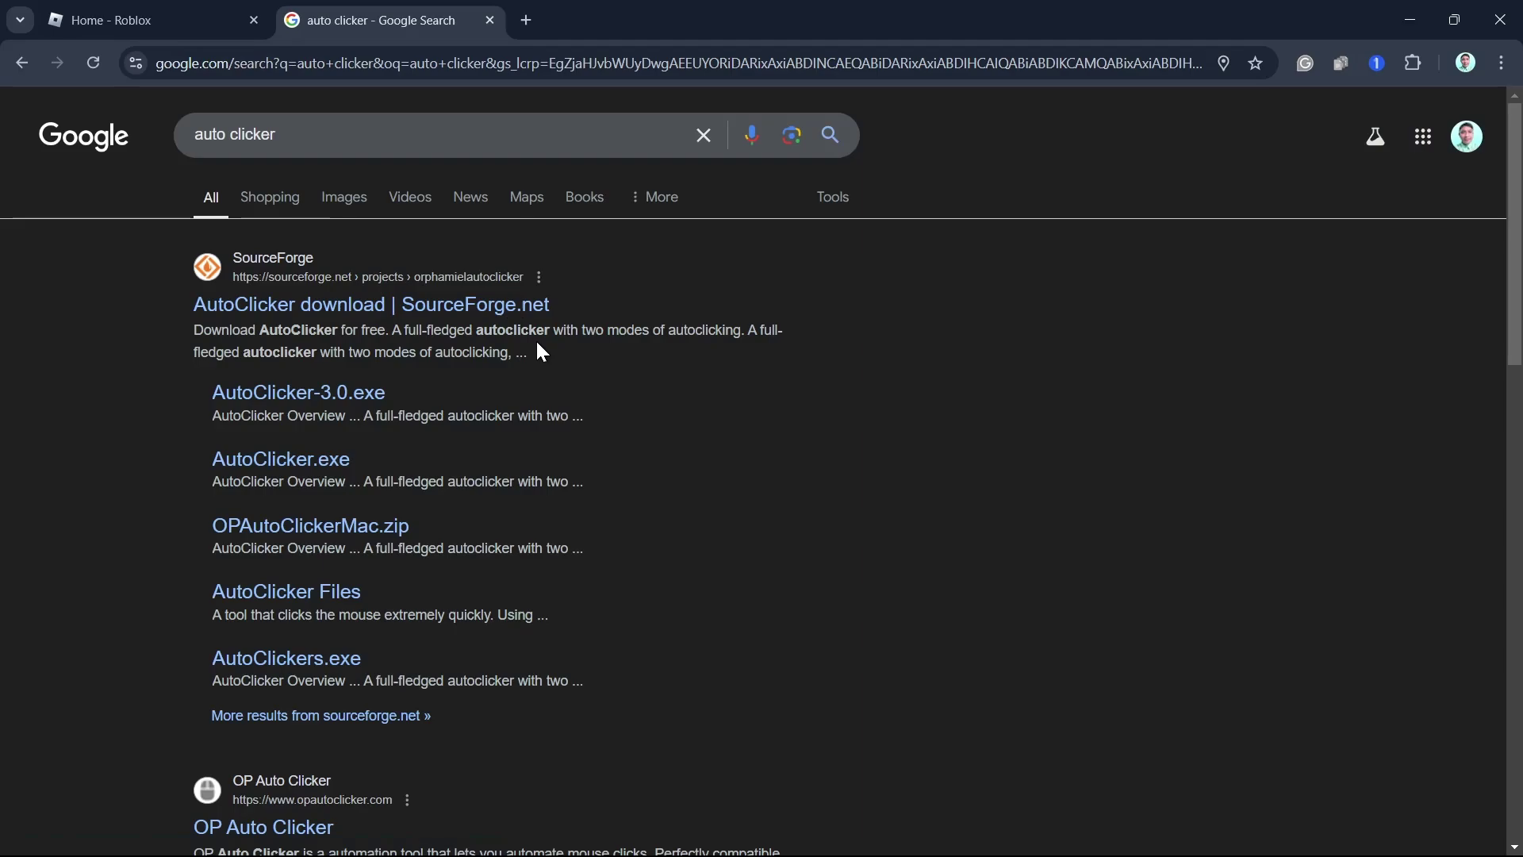
scroll(541, 345, down, 4)
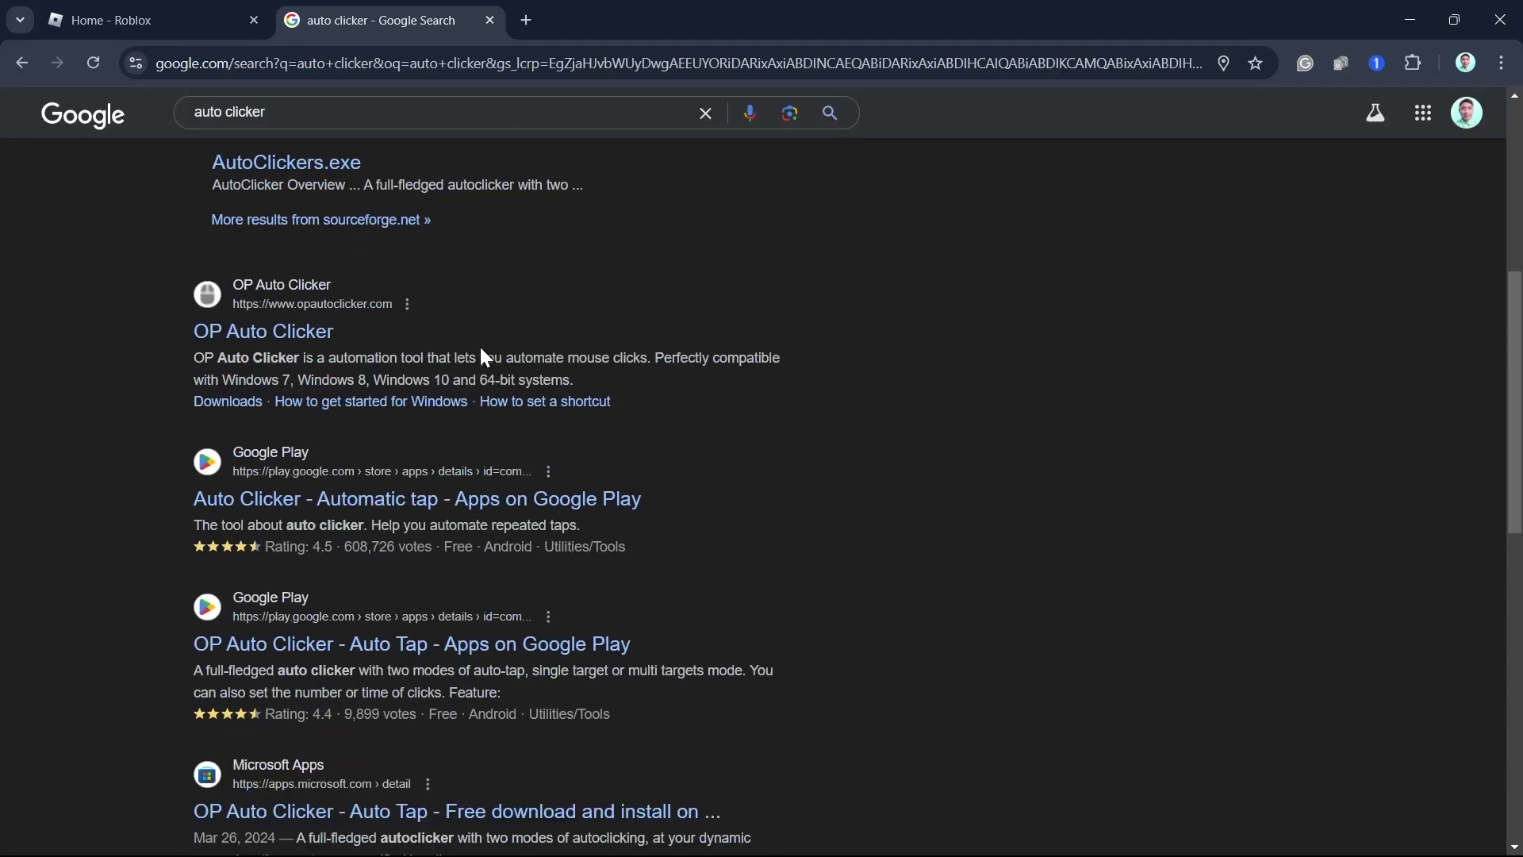
- Open the official OP Auto Clicker website from the search results
click(320, 345)
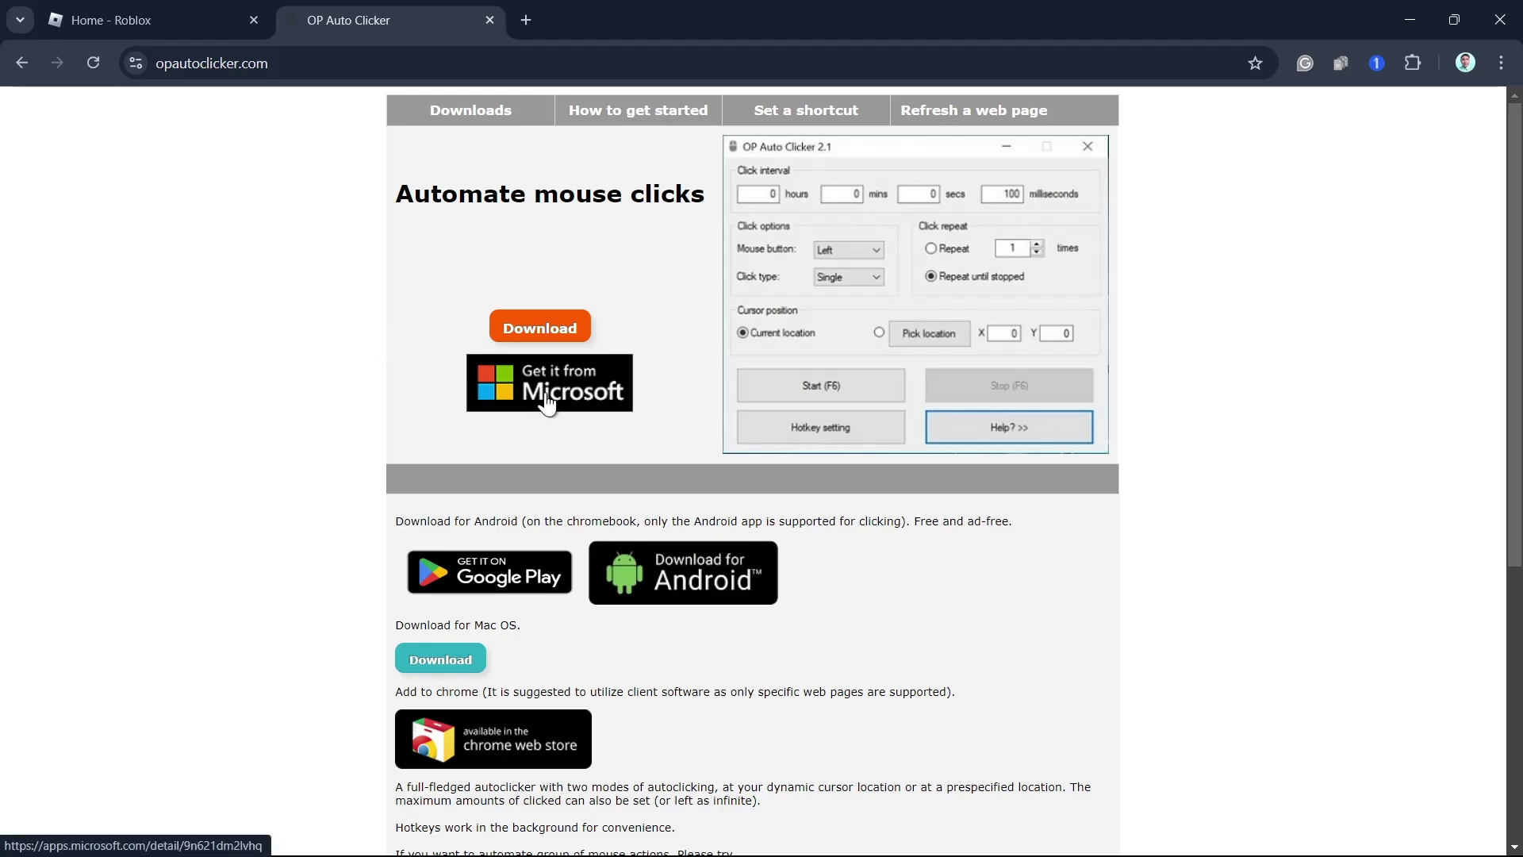
- Save AutoClicker-3.0.exe for Windows, launch it, and go back to the Roblox tab
click(566, 334)
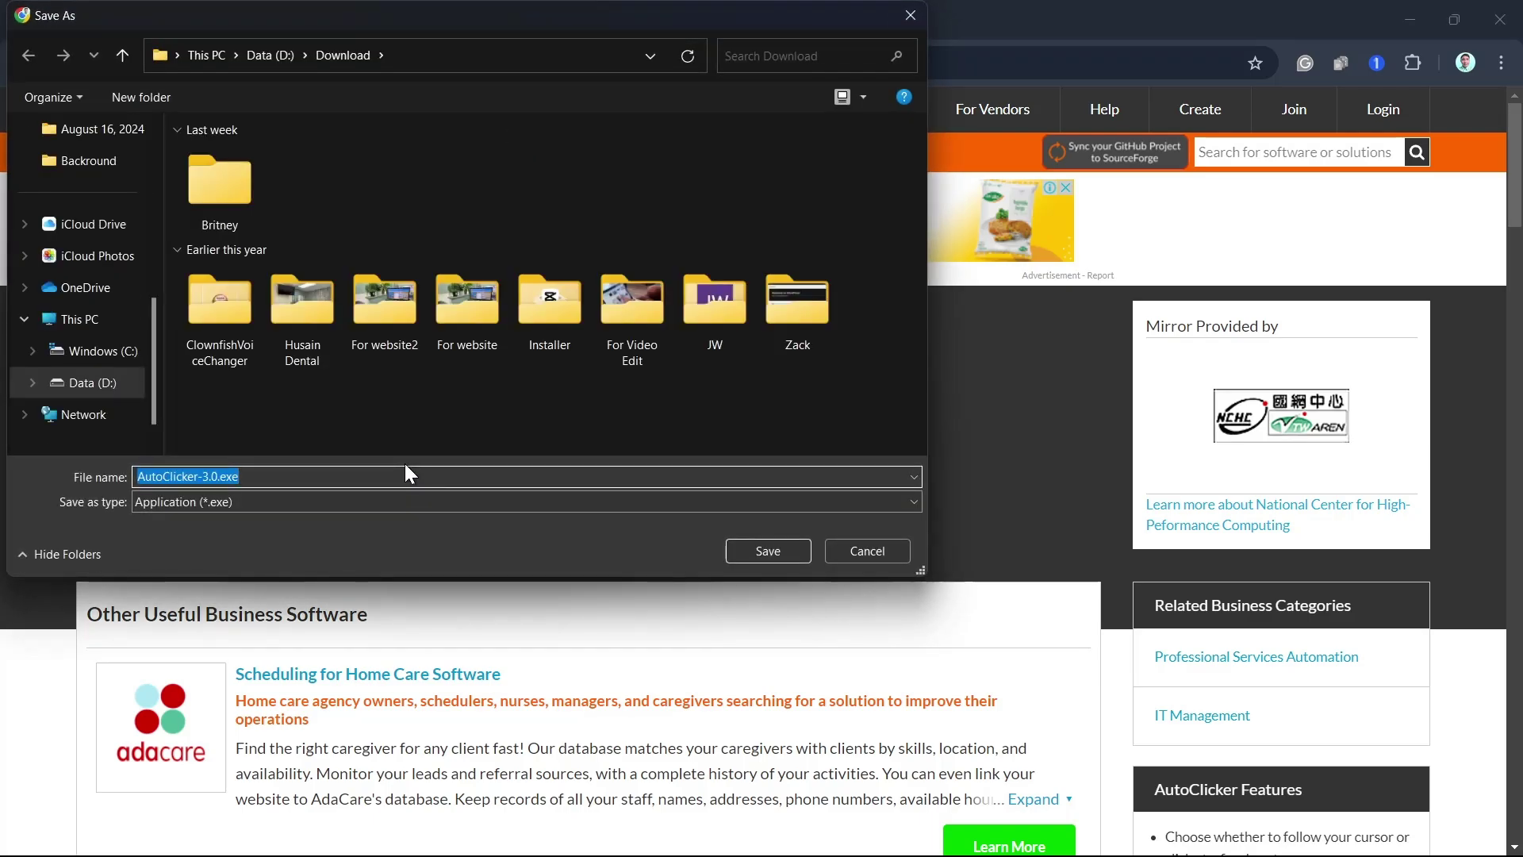
click(764, 548)
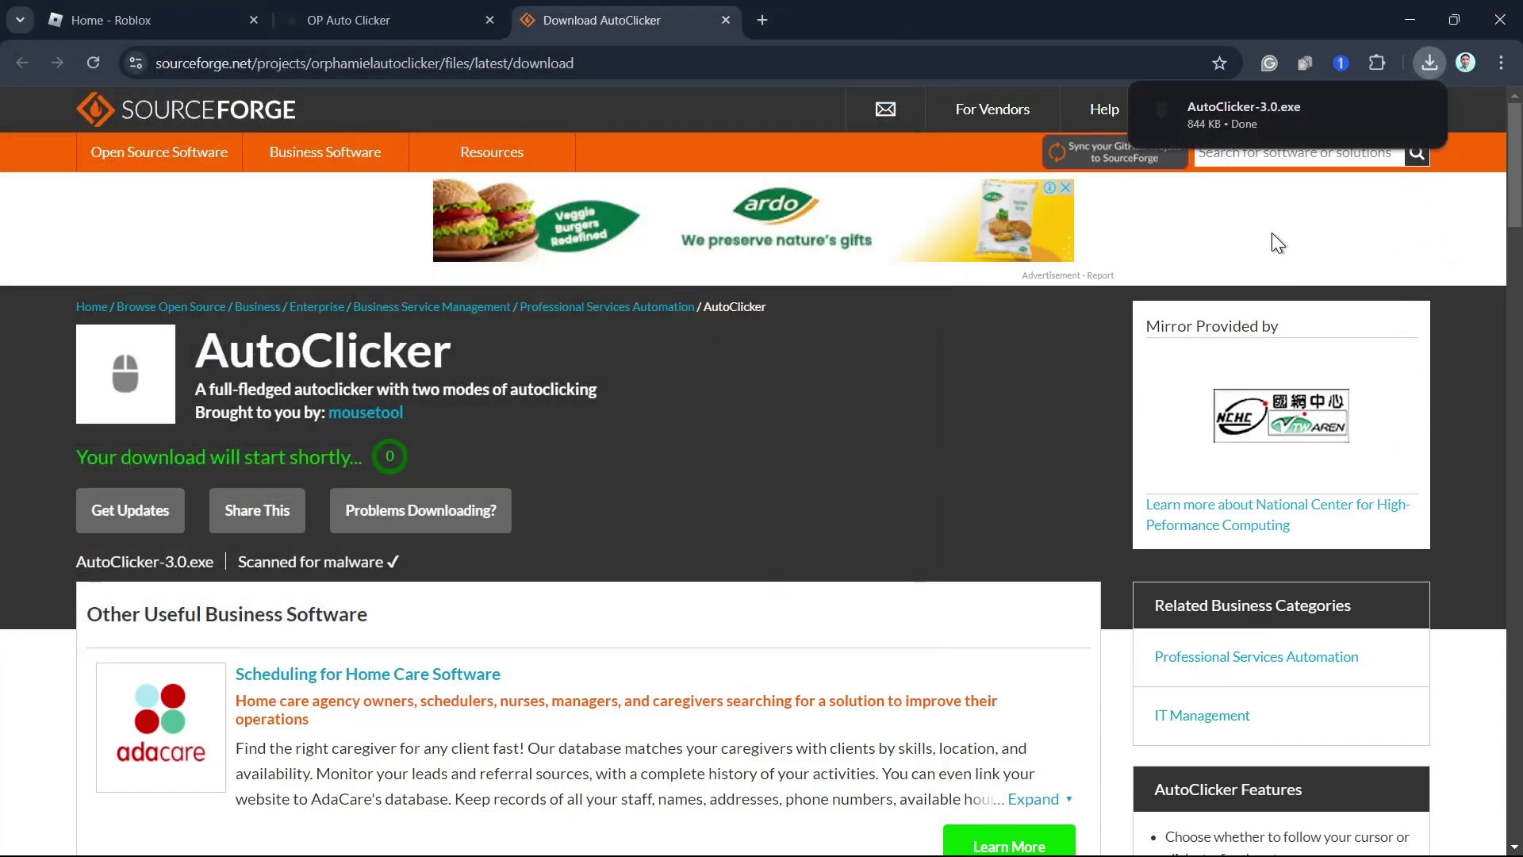
click(1290, 130)
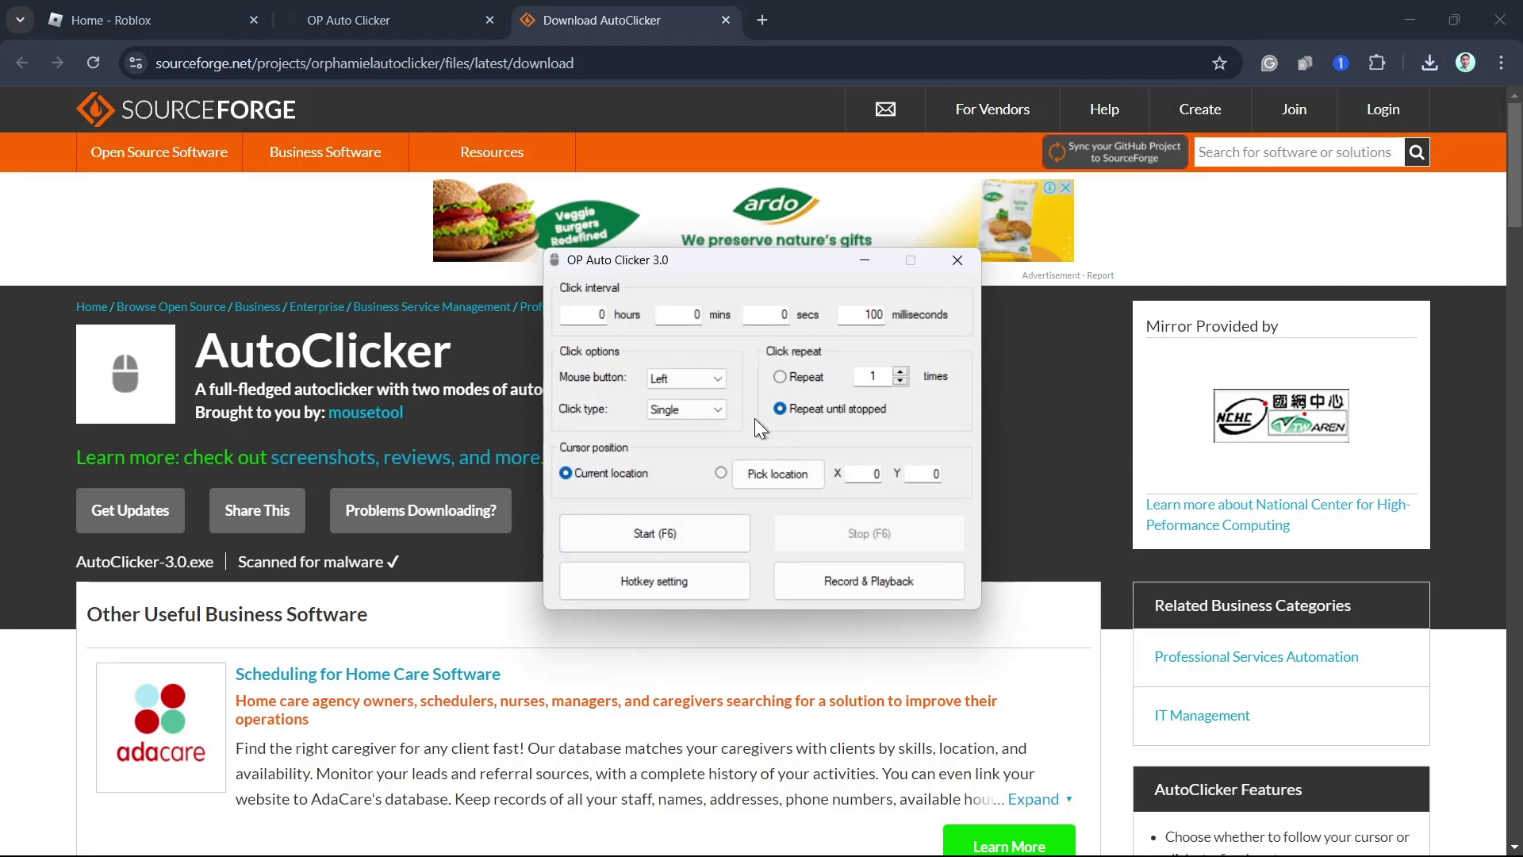
click(149, 22)
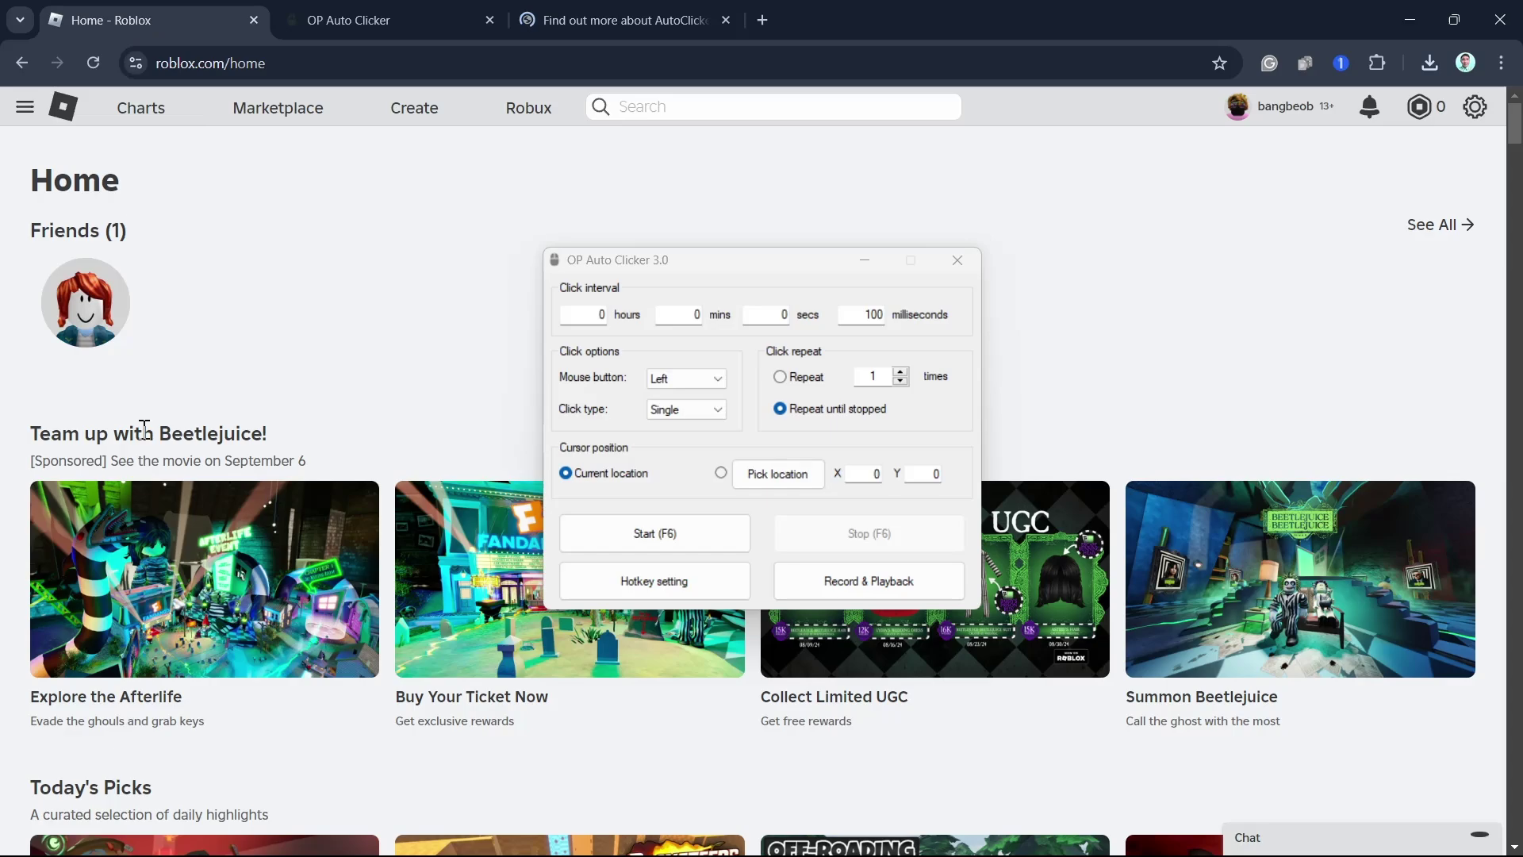
scroll(779, 769, down, 4)
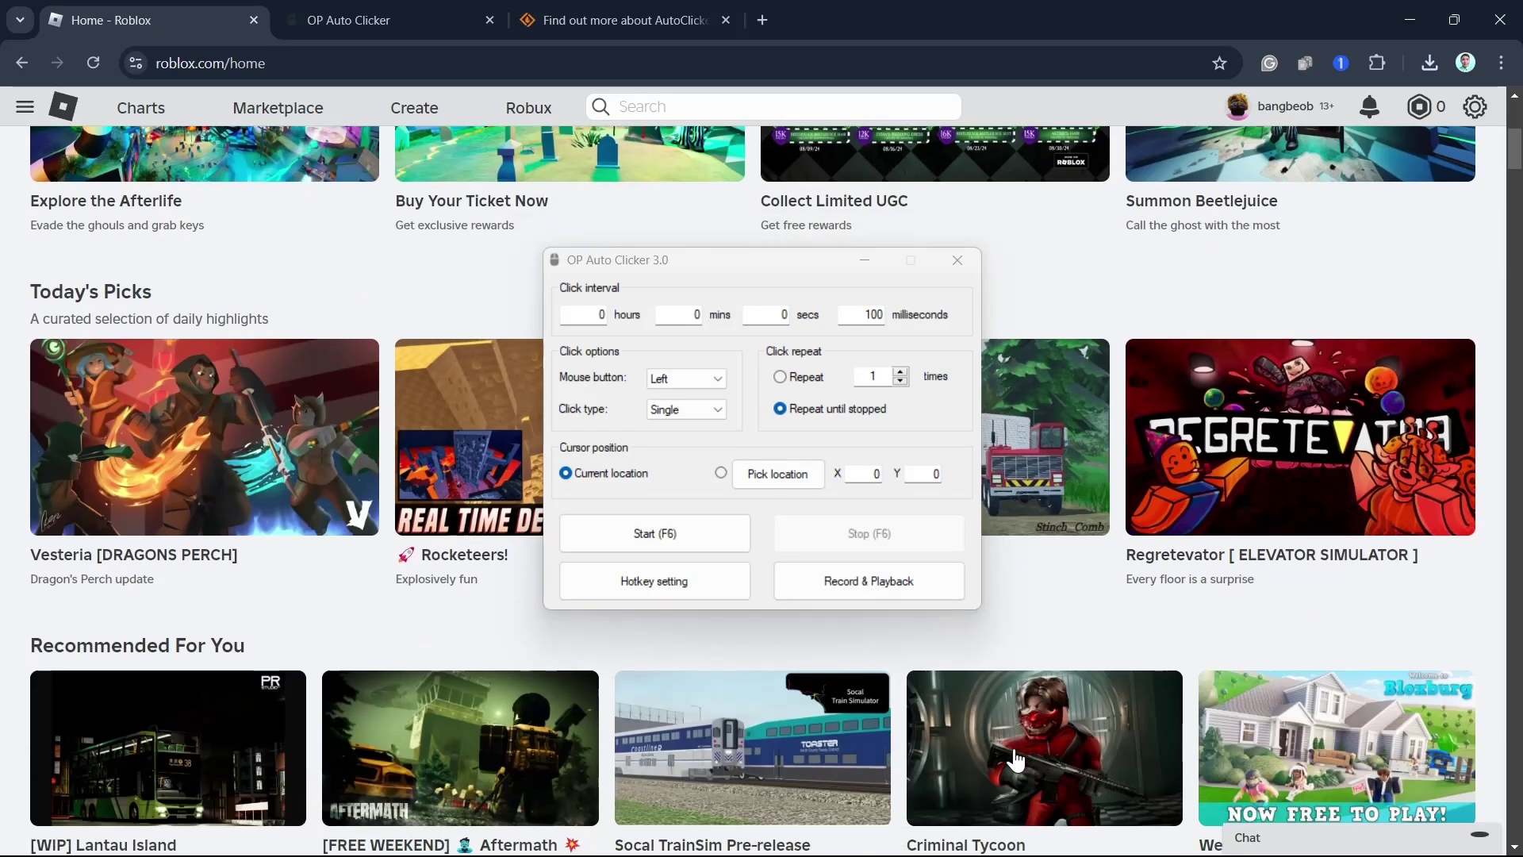
scroll(633, 662, down, 3)
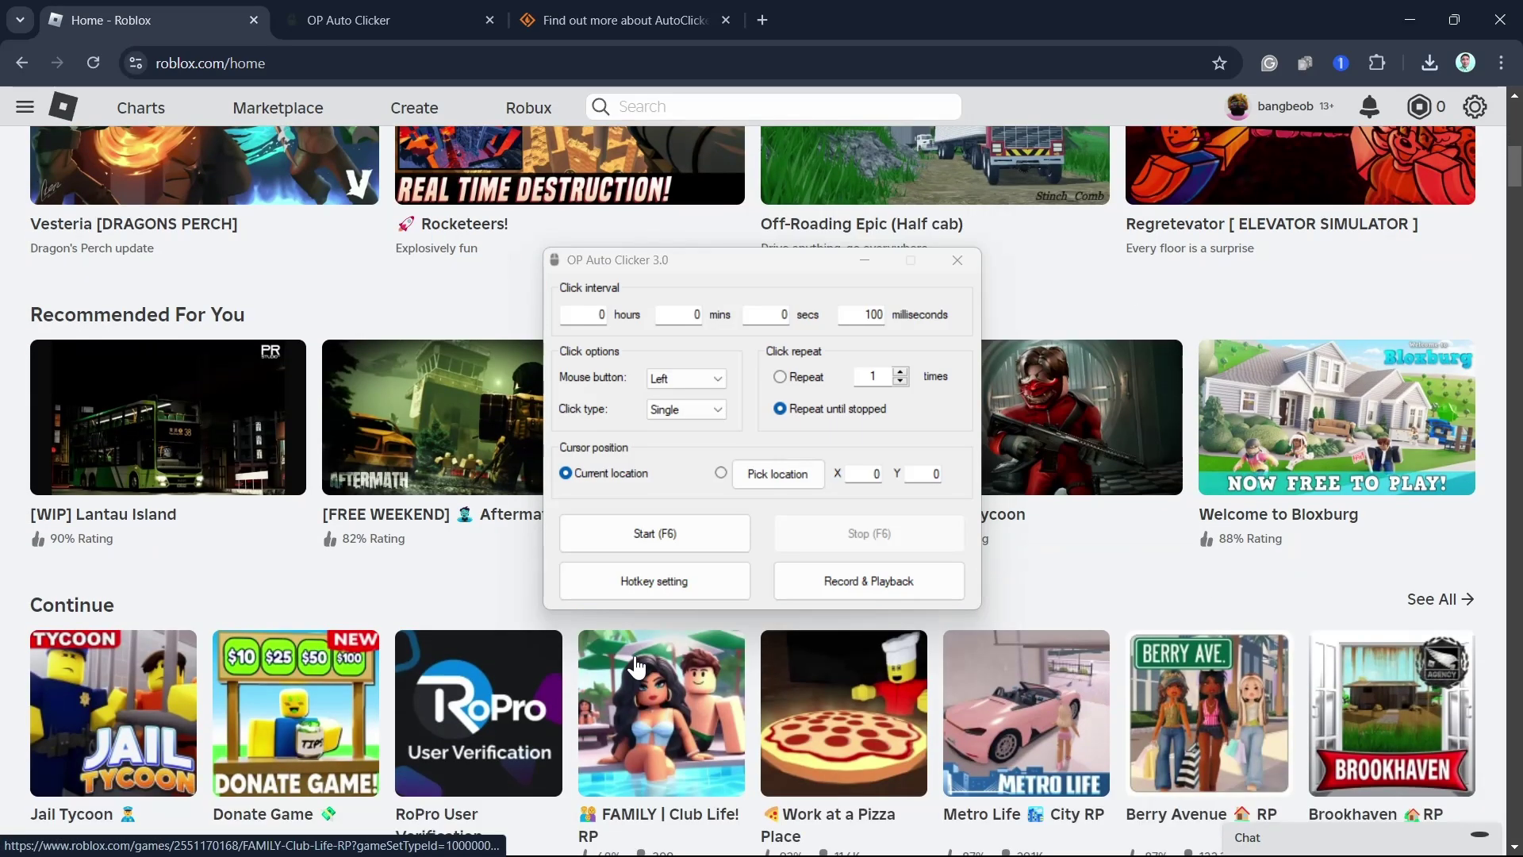
scroll(633, 662, up, 2)
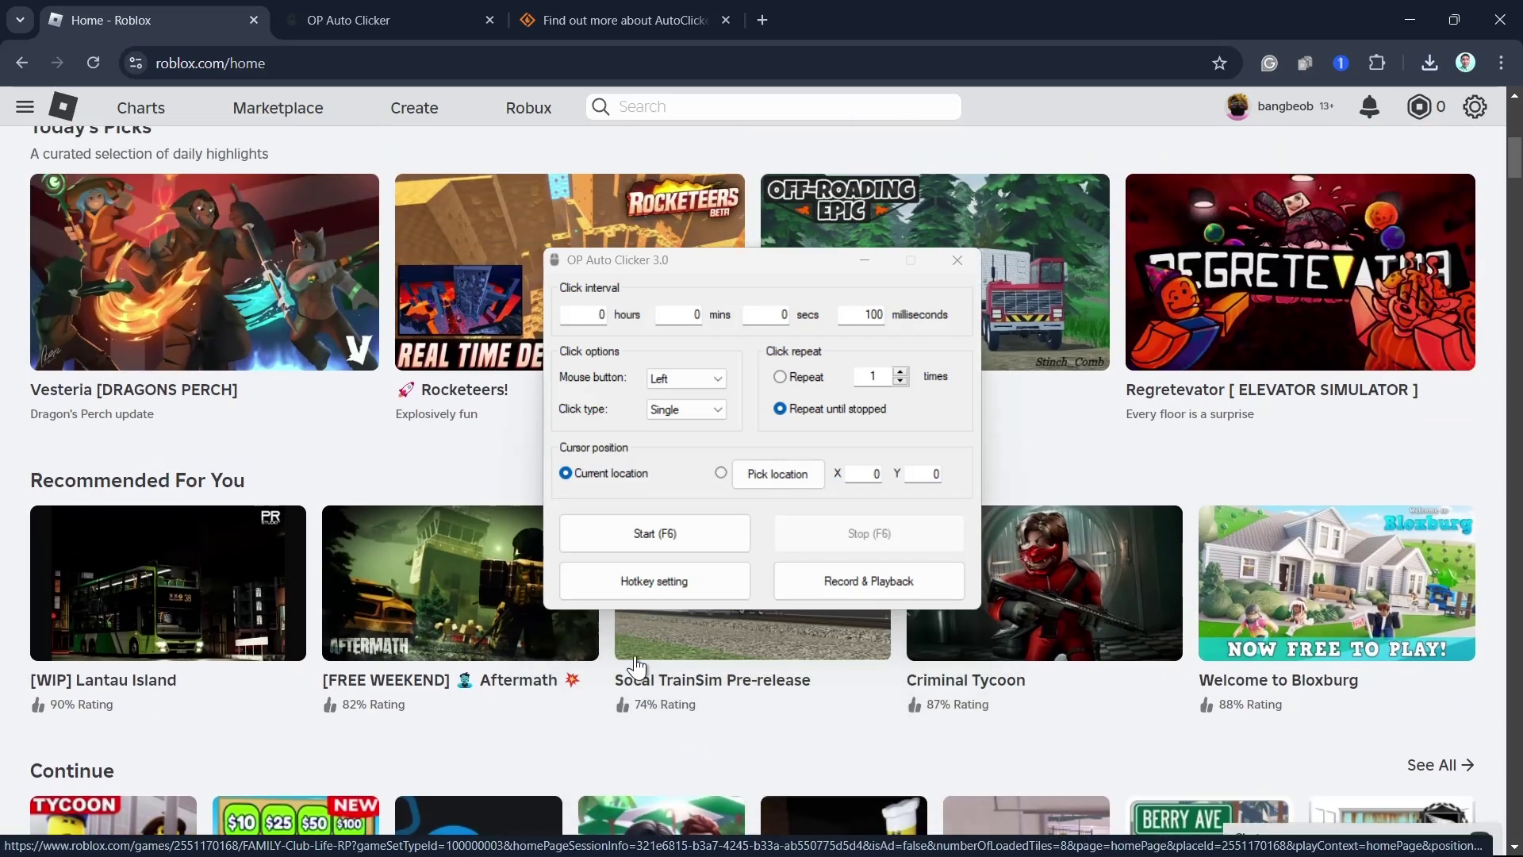
- Open the Rocketeers! game from Today's Picks on the Roblox home page
click(495, 267)
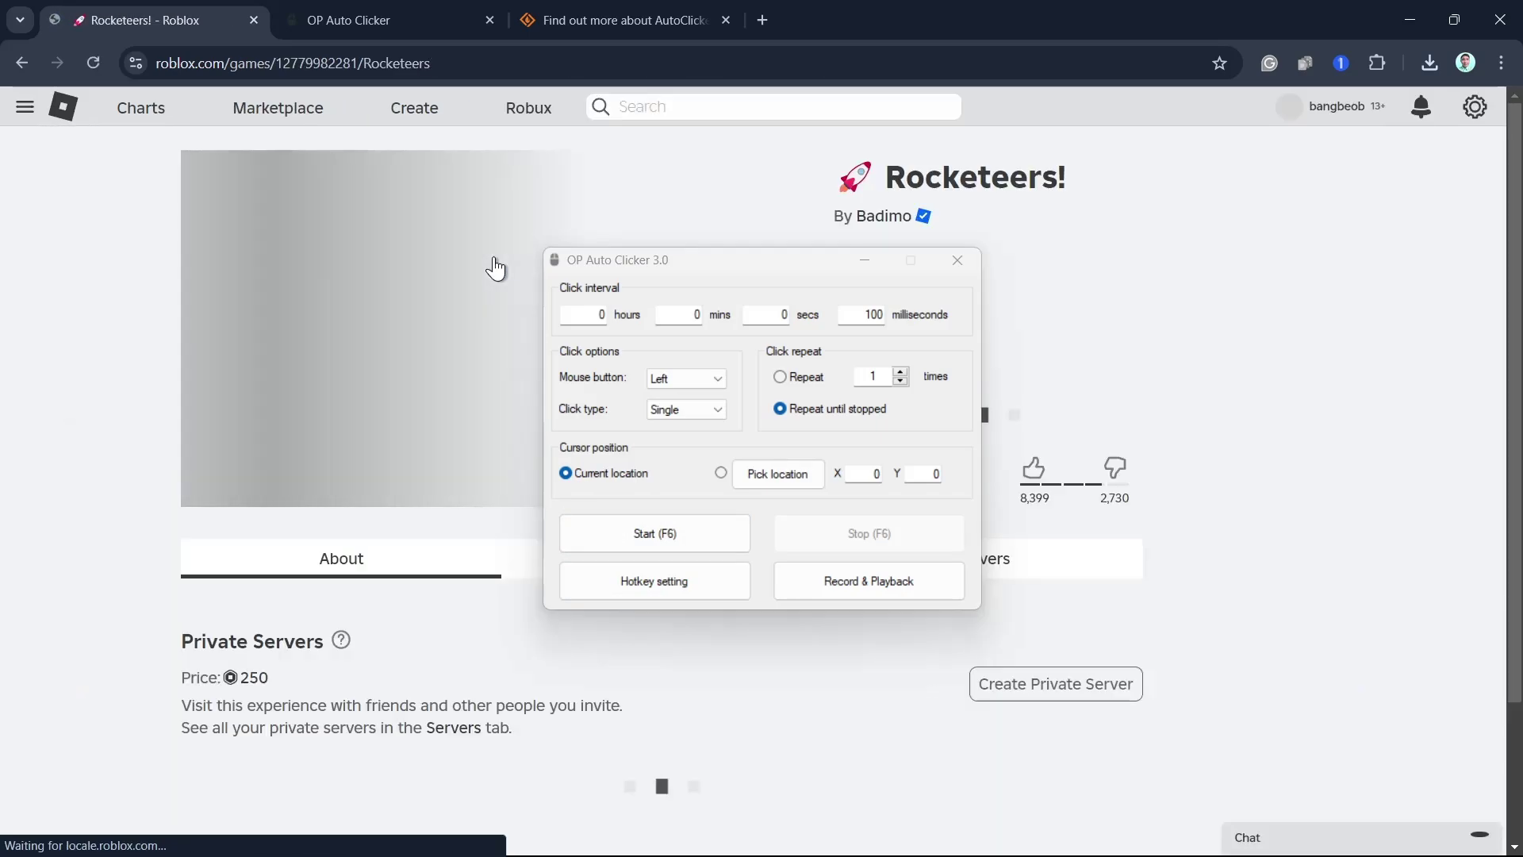
- Move OP Auto Clicker aside, set a 3-second interval, and pick click spot X 270, Y 512
drag(801, 254, 493, 262)
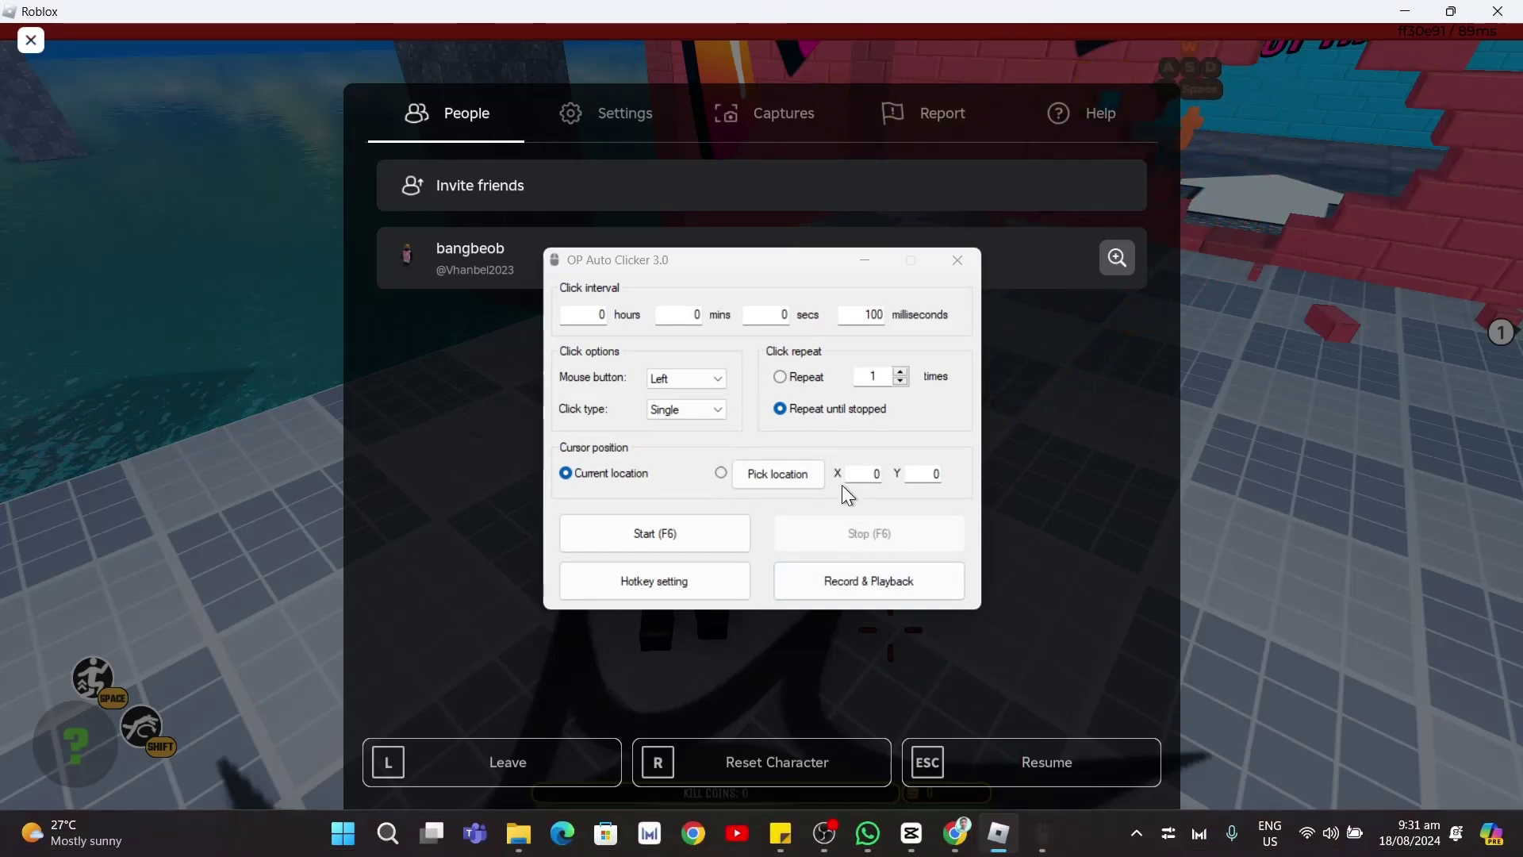
double_click(787, 314)
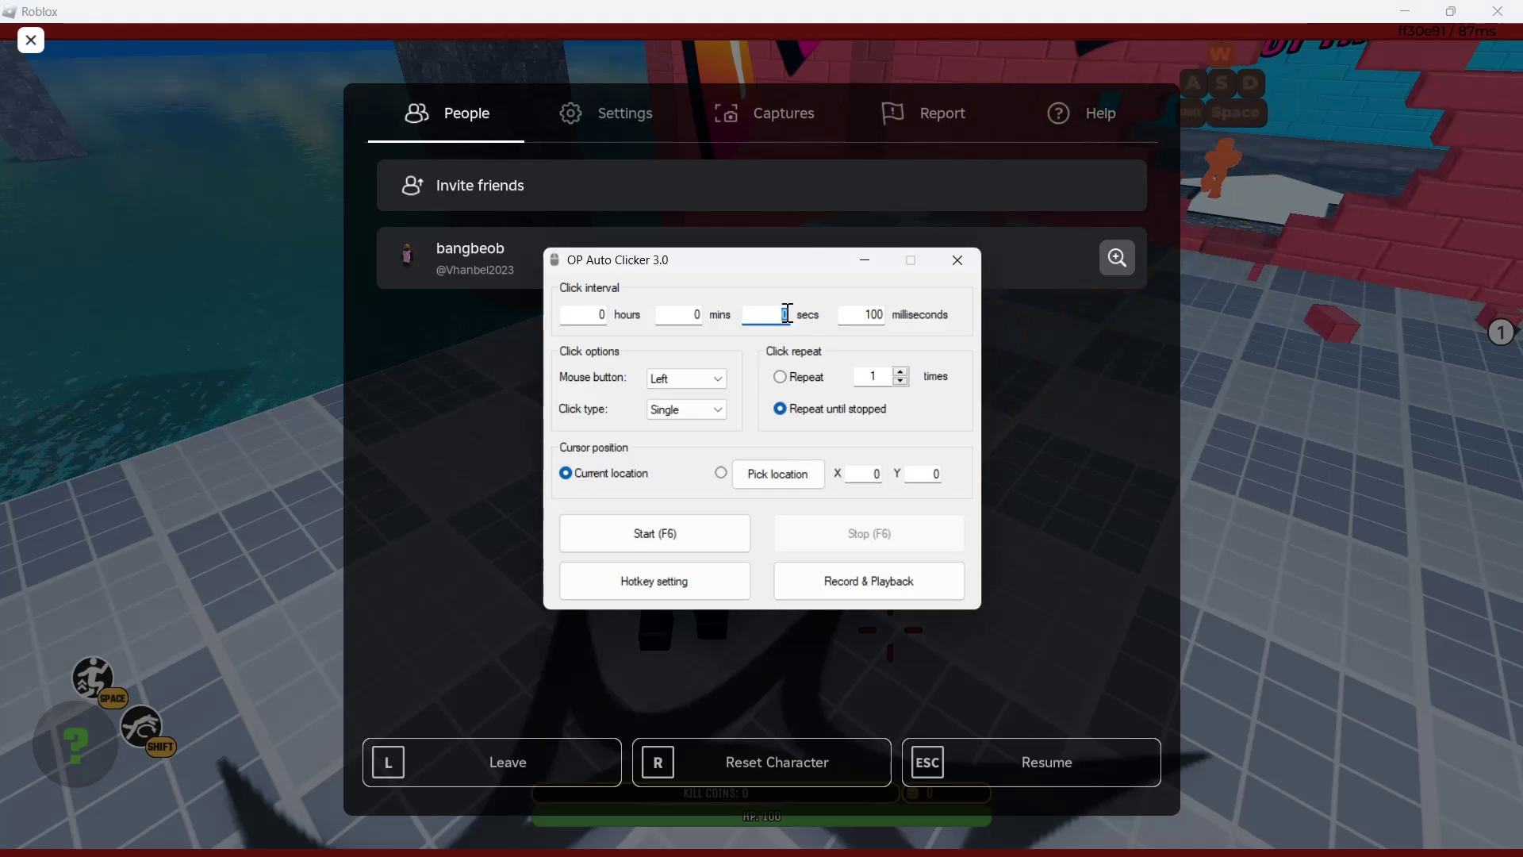
text(1)
text(3)
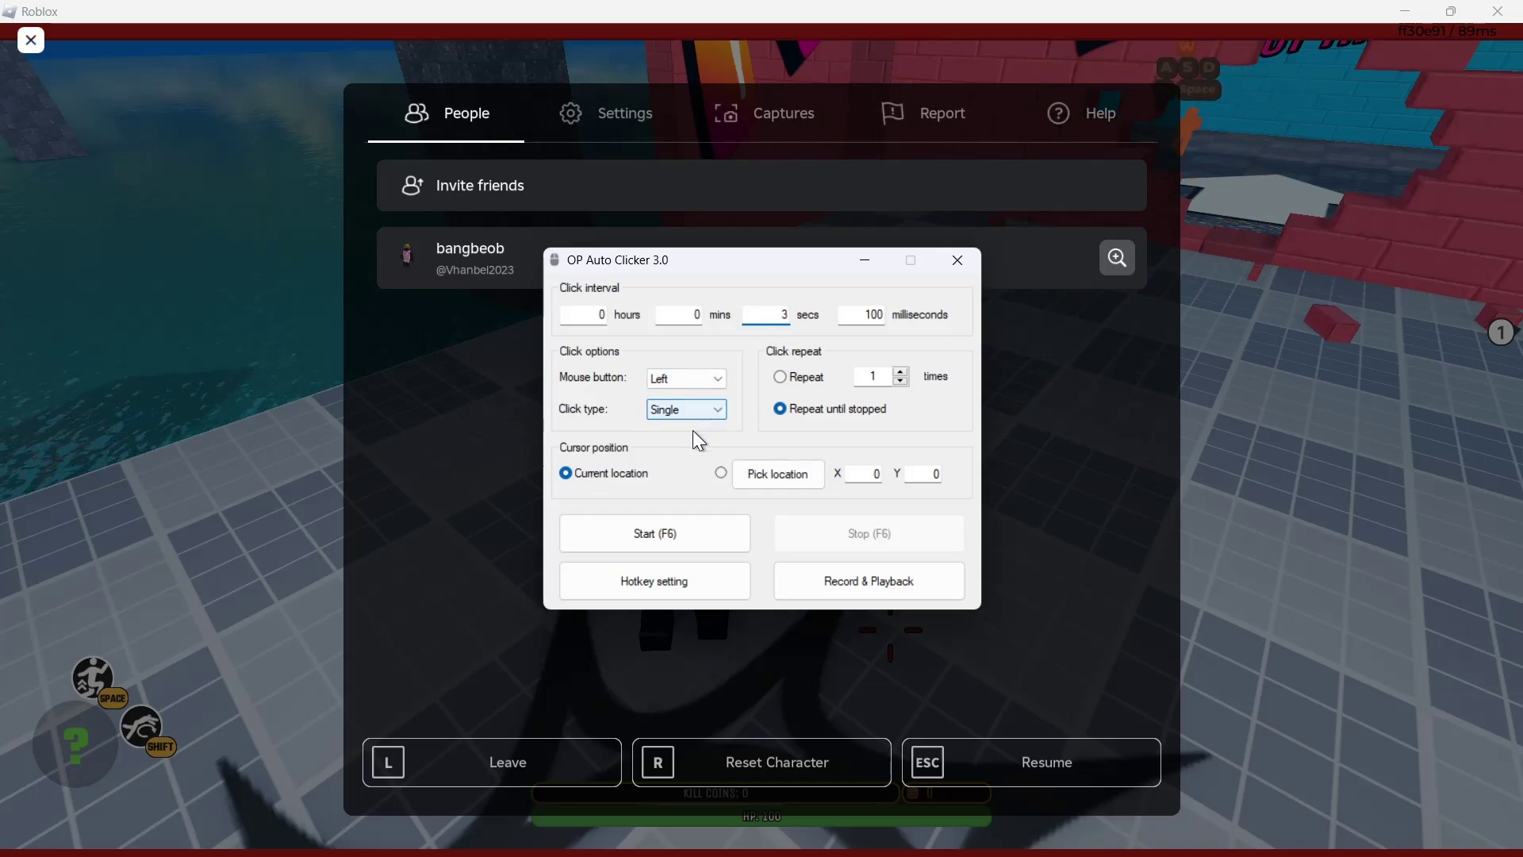
click(745, 476)
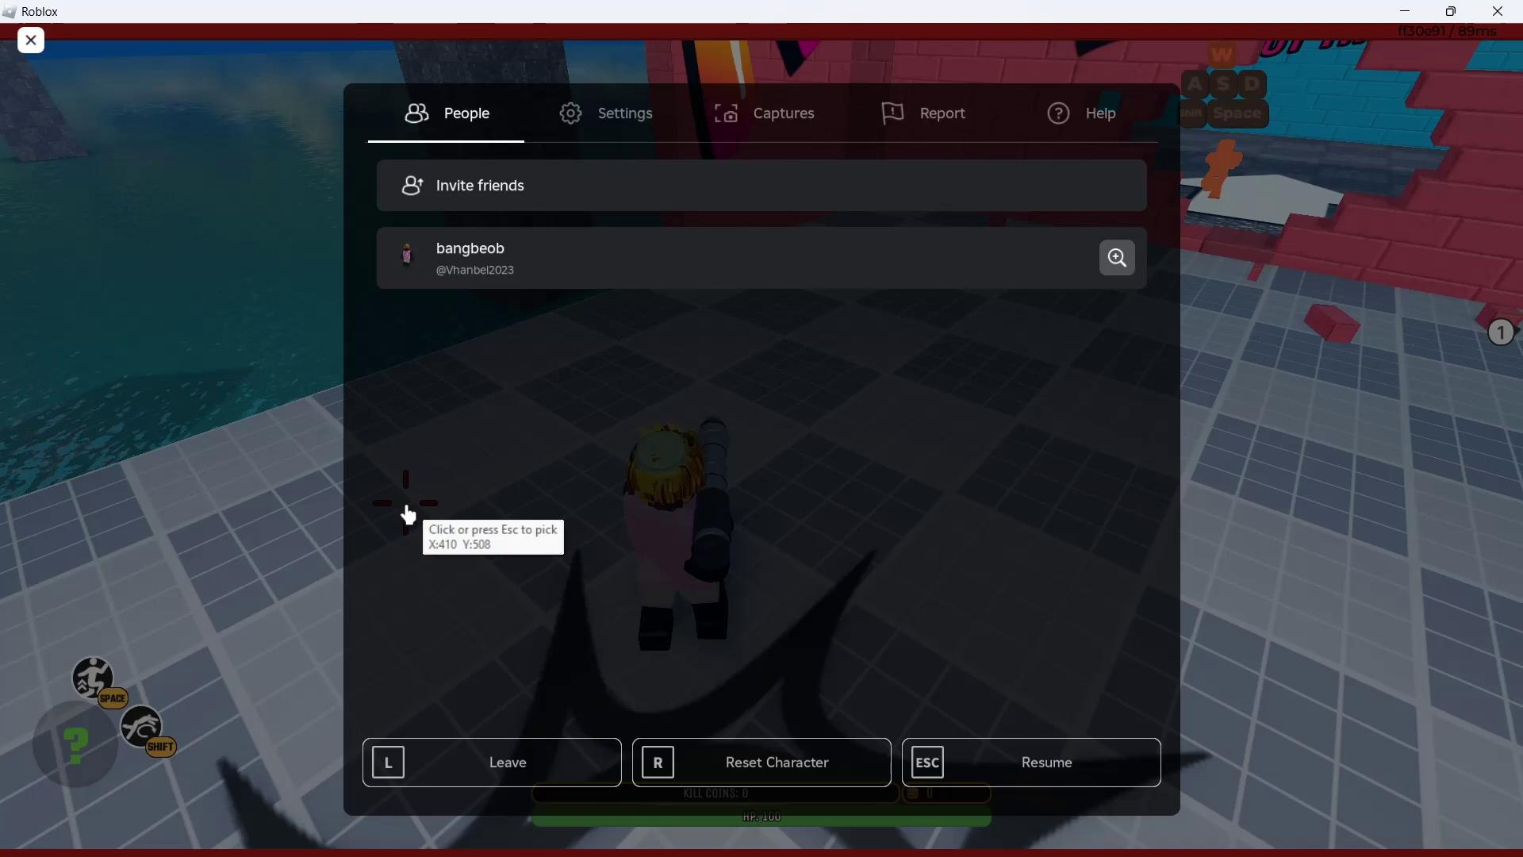
click(267, 518)
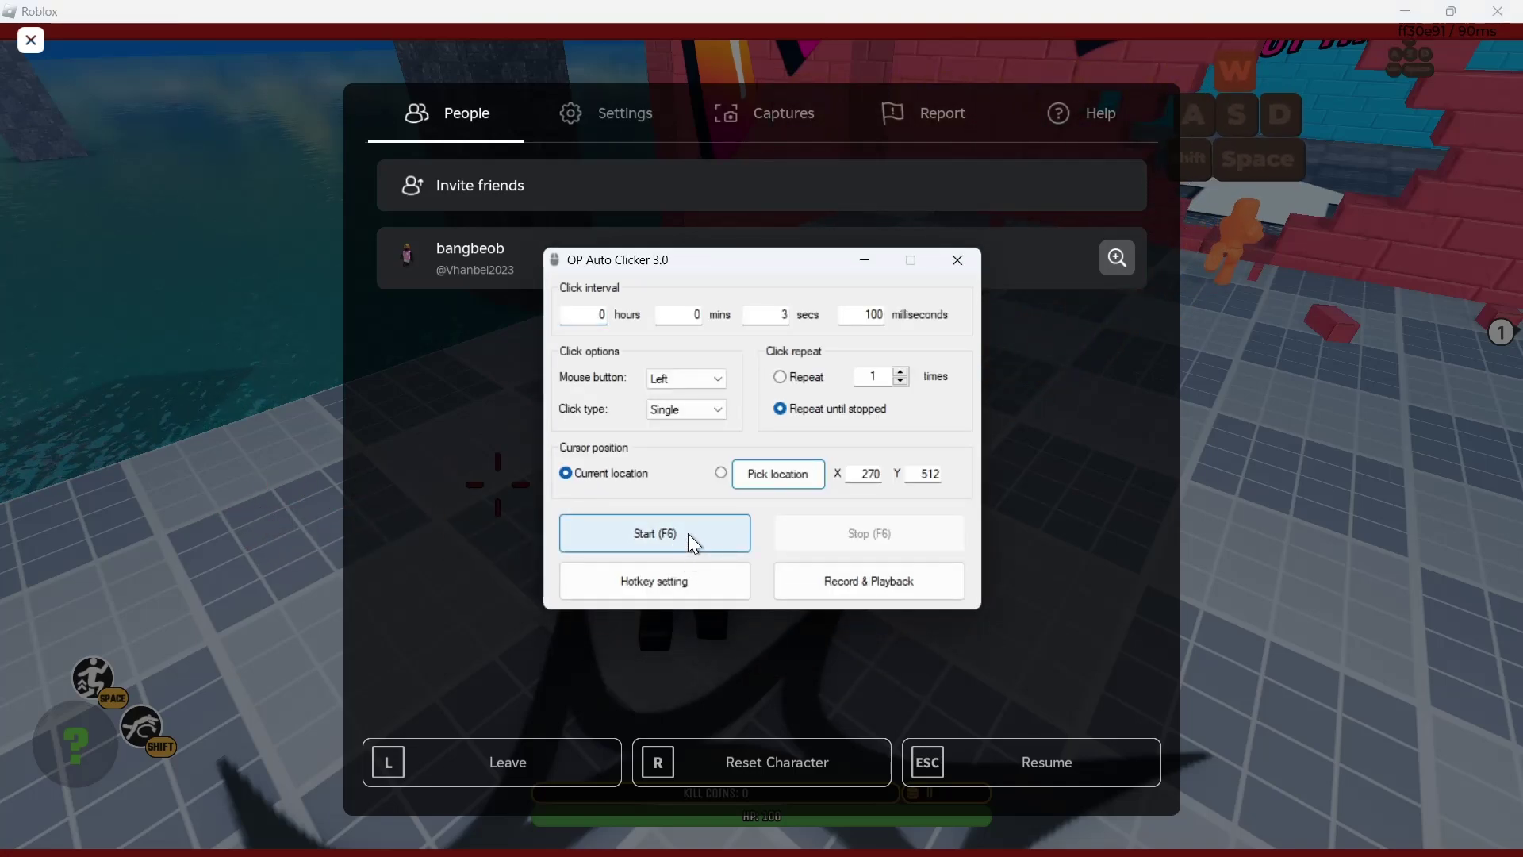
- Start OP Auto Clicker, minimize it, and close the Rocketeers! pause menu
click(688, 533)
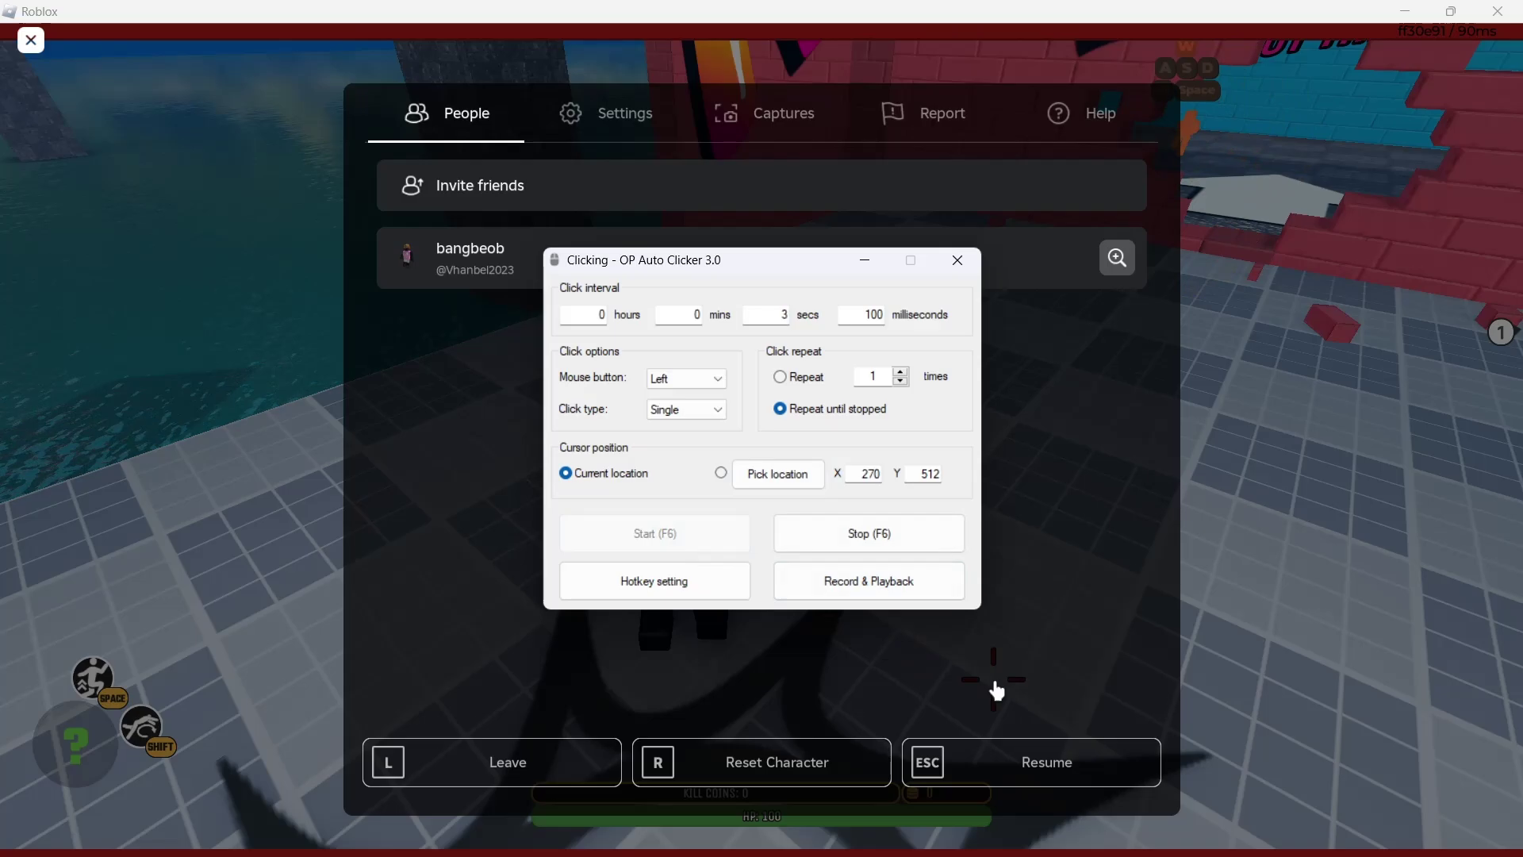
click(865, 259)
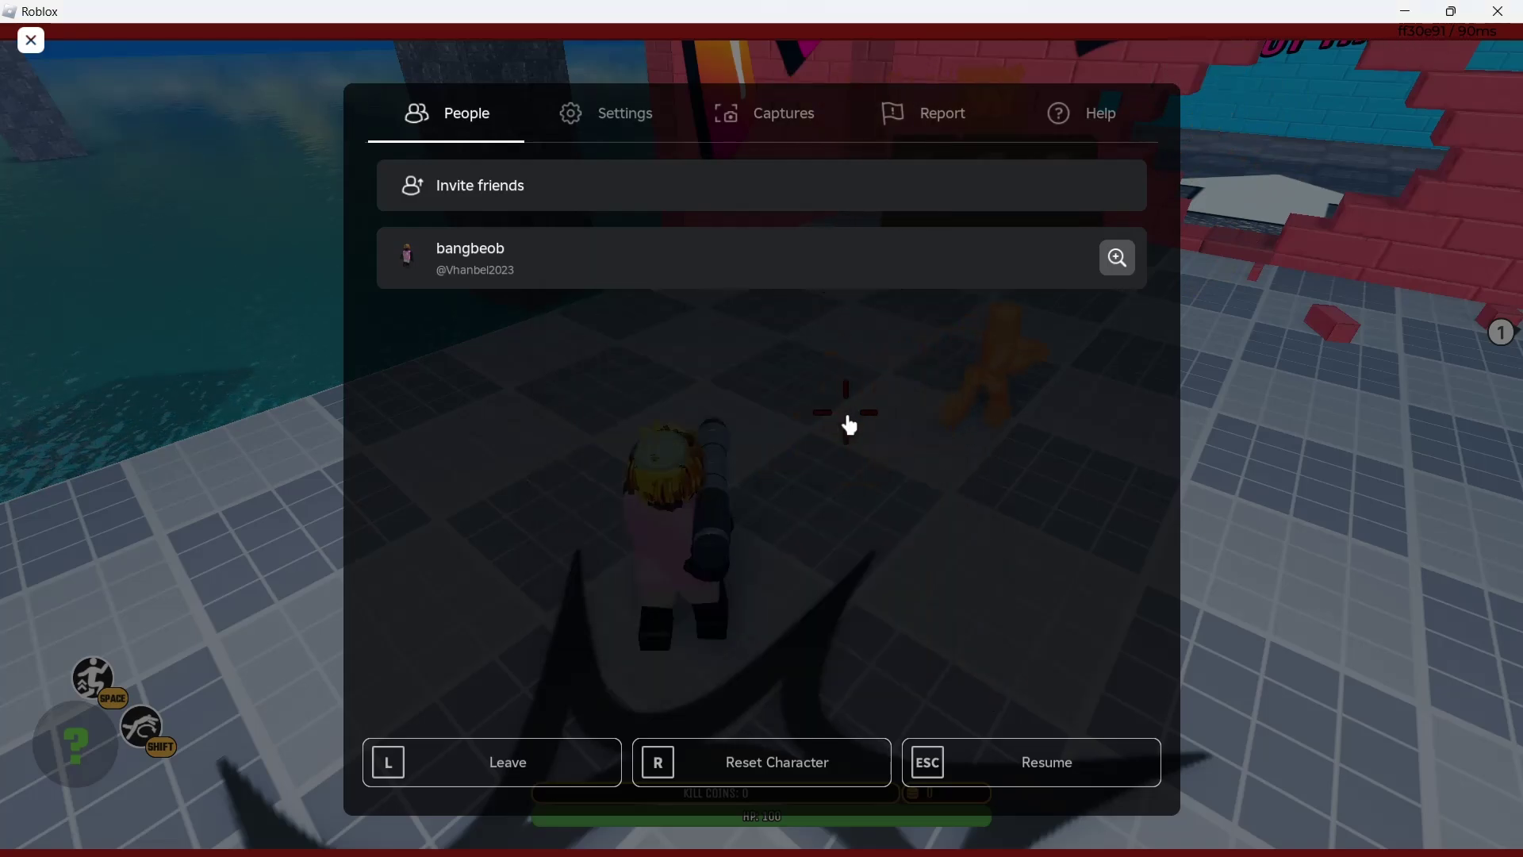
key(Escape)
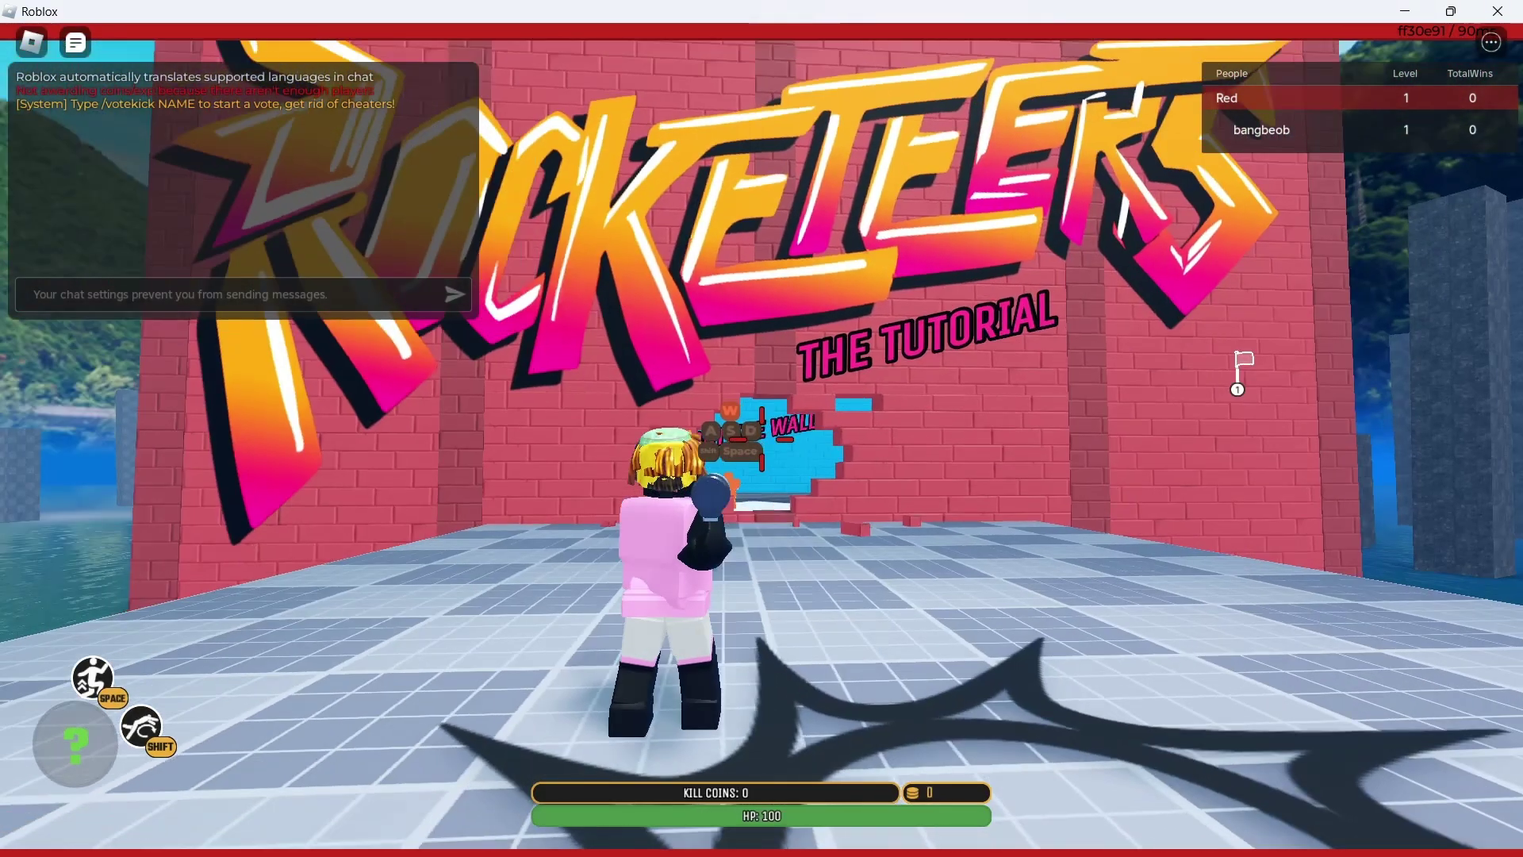